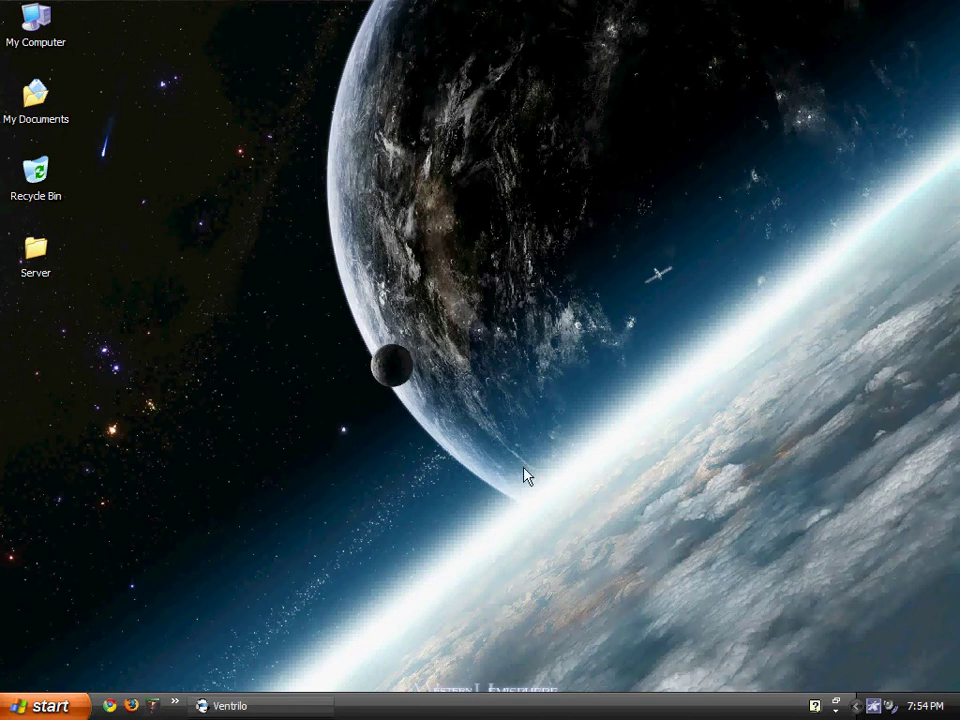
Launch the Firefox web browser.
left_click_drag(336, 326, 591, 489)
left_click_drag(284, 288, 466, 525)
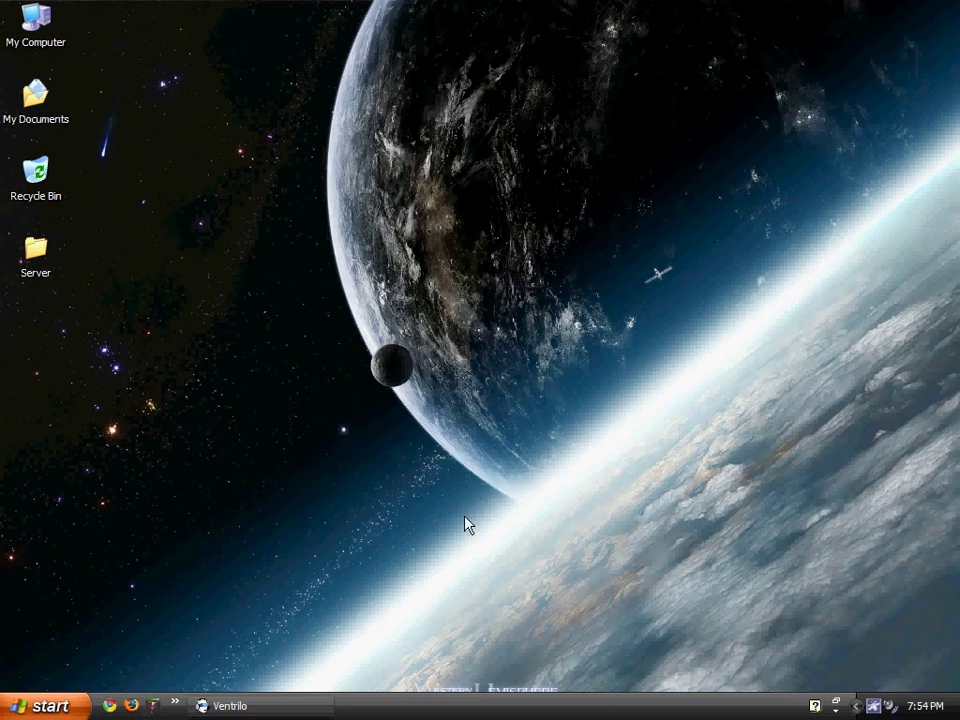
left_click(133, 706)
Run ipconfig in a Command Prompt to show IP 192.168.1.100 and gateway 192.168.1.1.
left_click(40, 706)
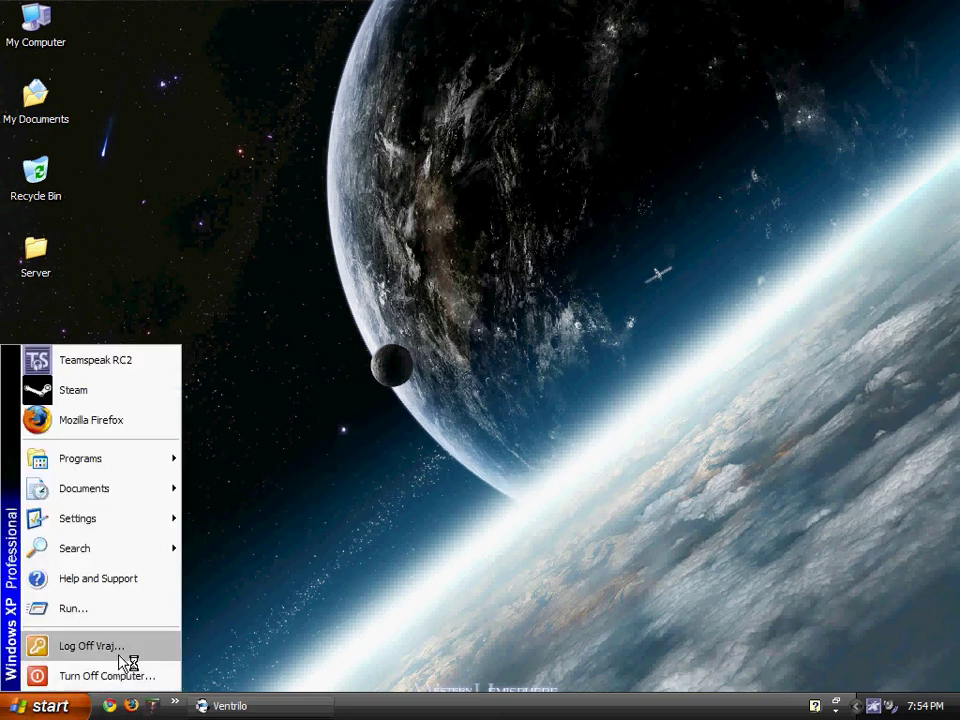
left_click(135, 609)
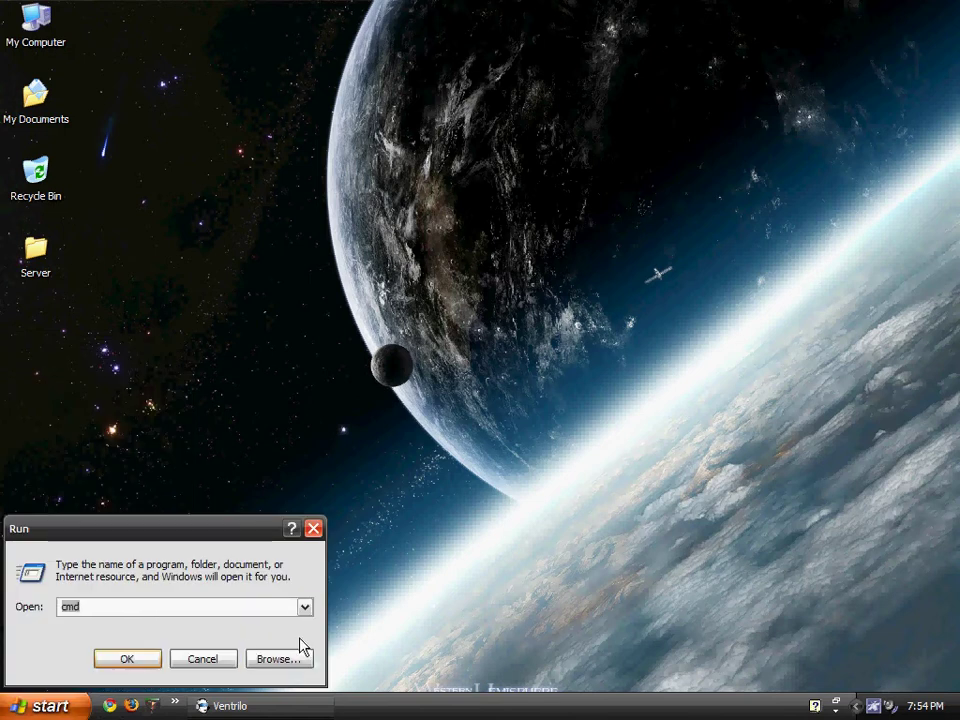
type("cmd")
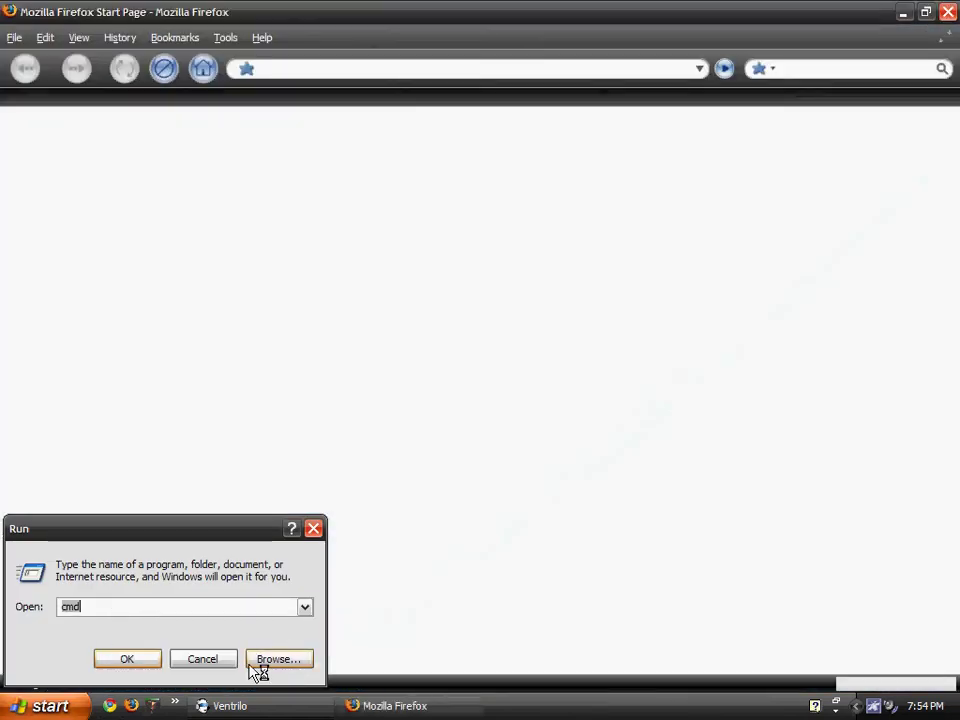
key("Return")
type("i")
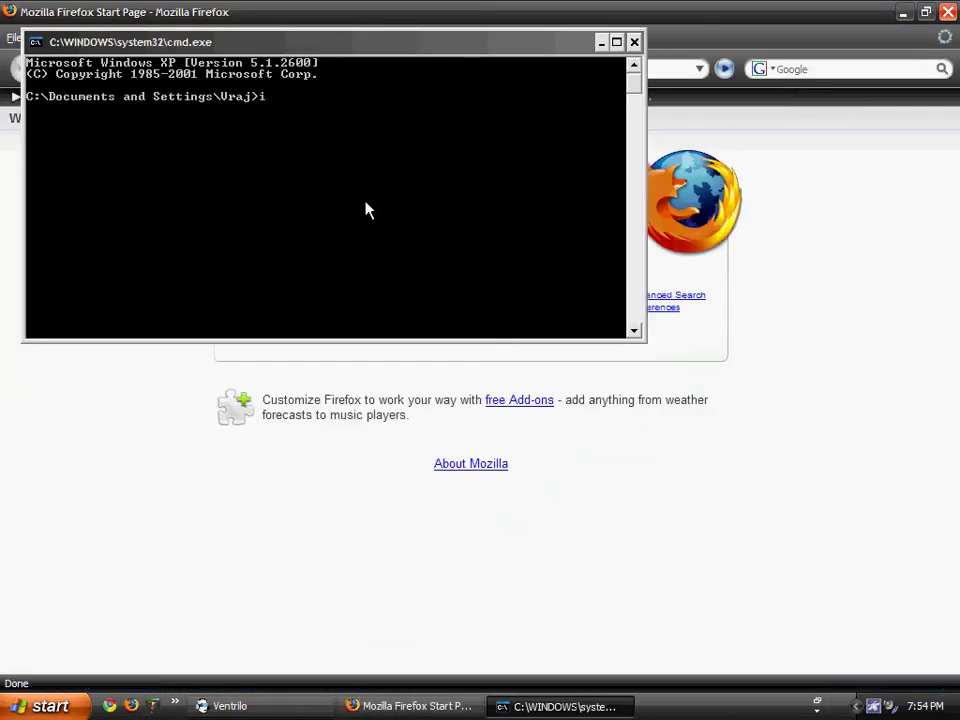
type("pconfig")
key("Return")
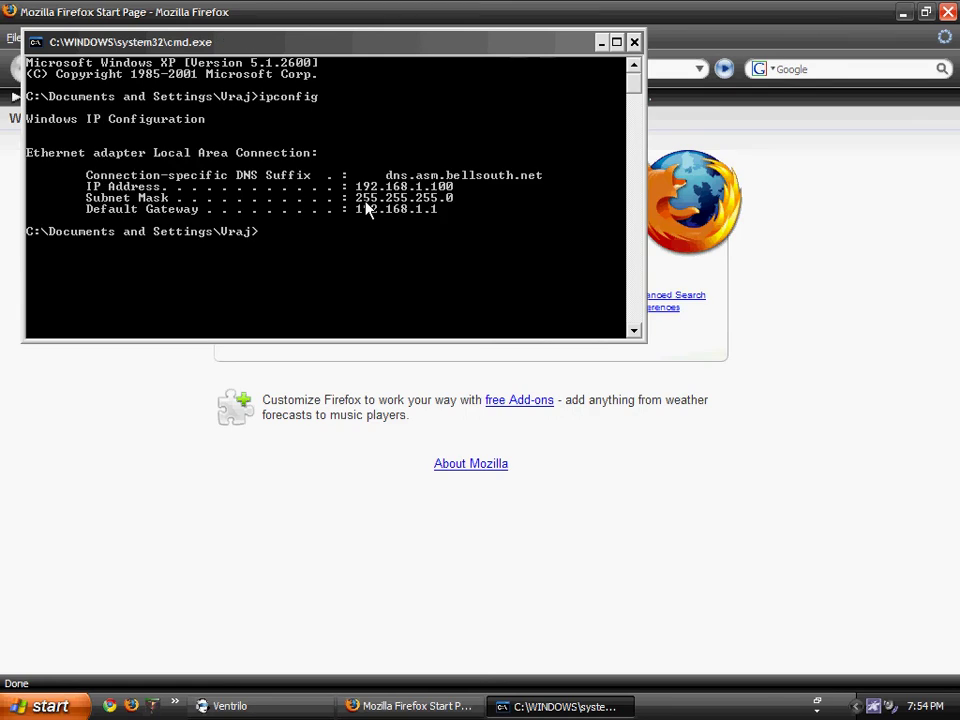
Load the router's address 192.168.1.1 in Firefox.
left_click(836, 480)
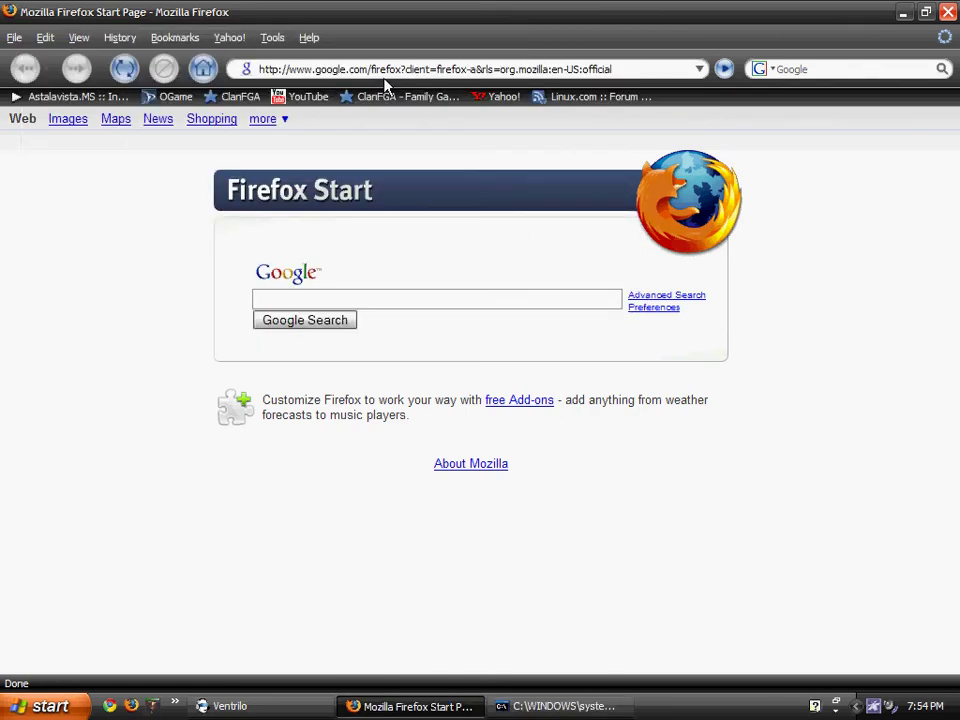
left_click(560, 706)
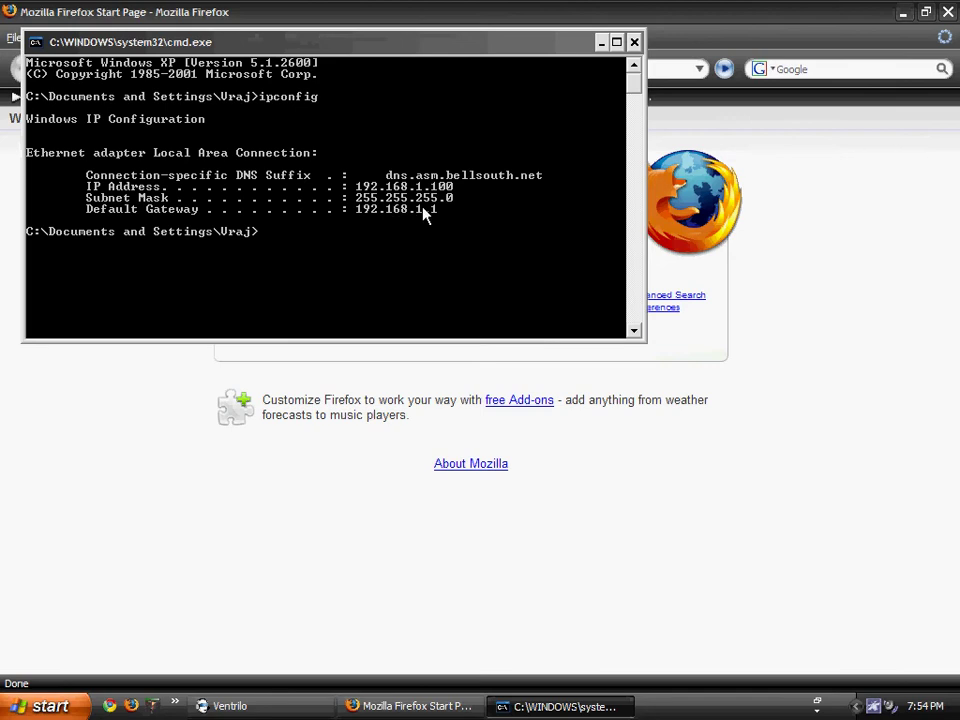
key("alt+Tab")
left_click(540, 70)
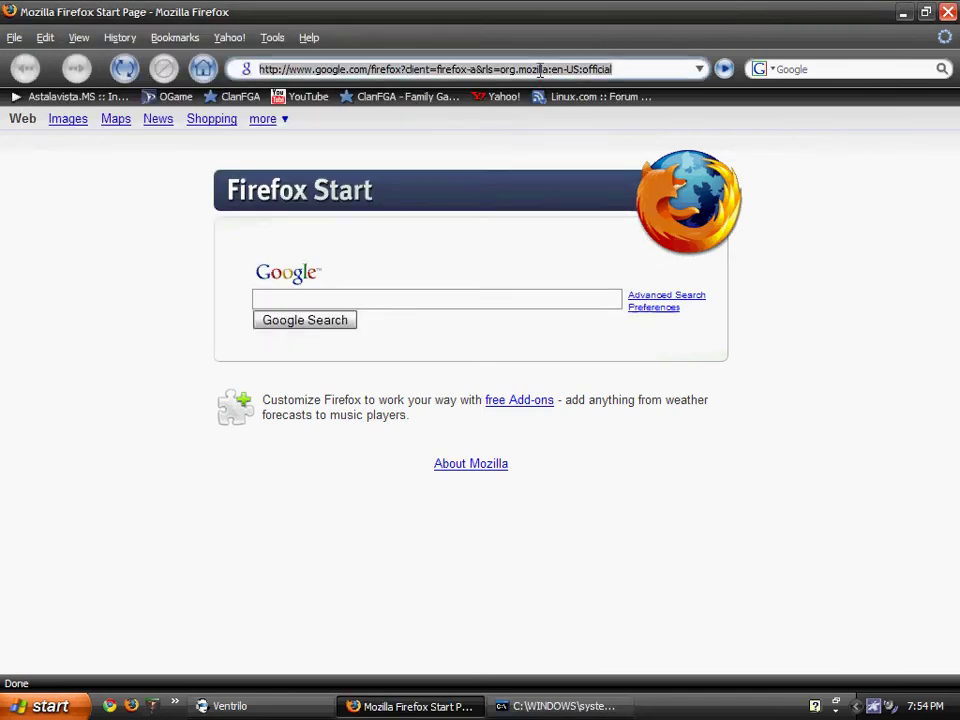
type("41")
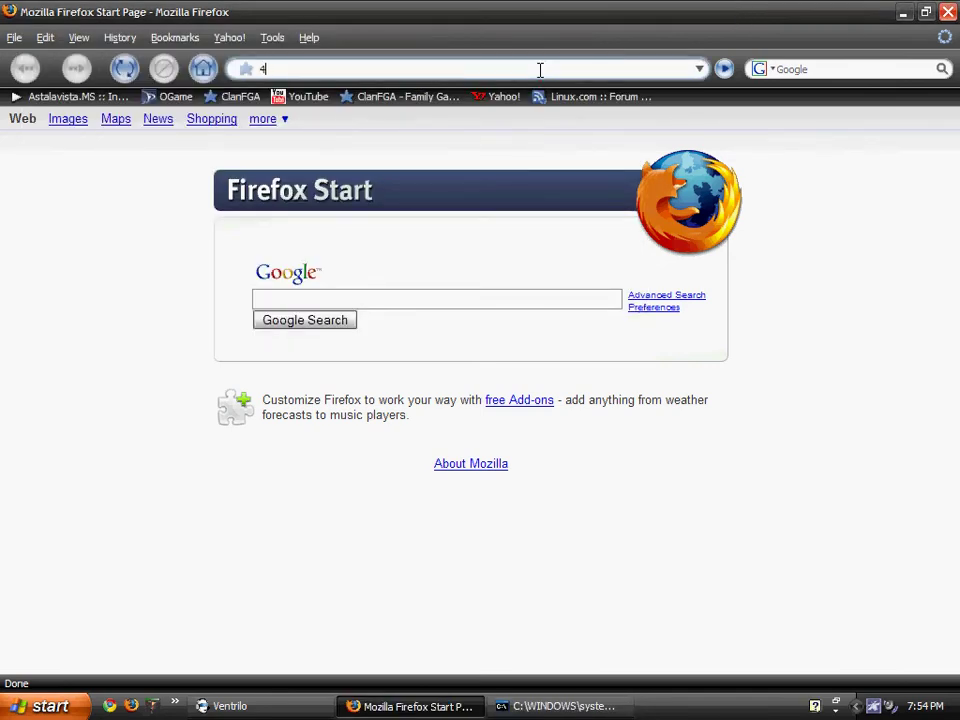
type("92")
key("Down")
key("Return")
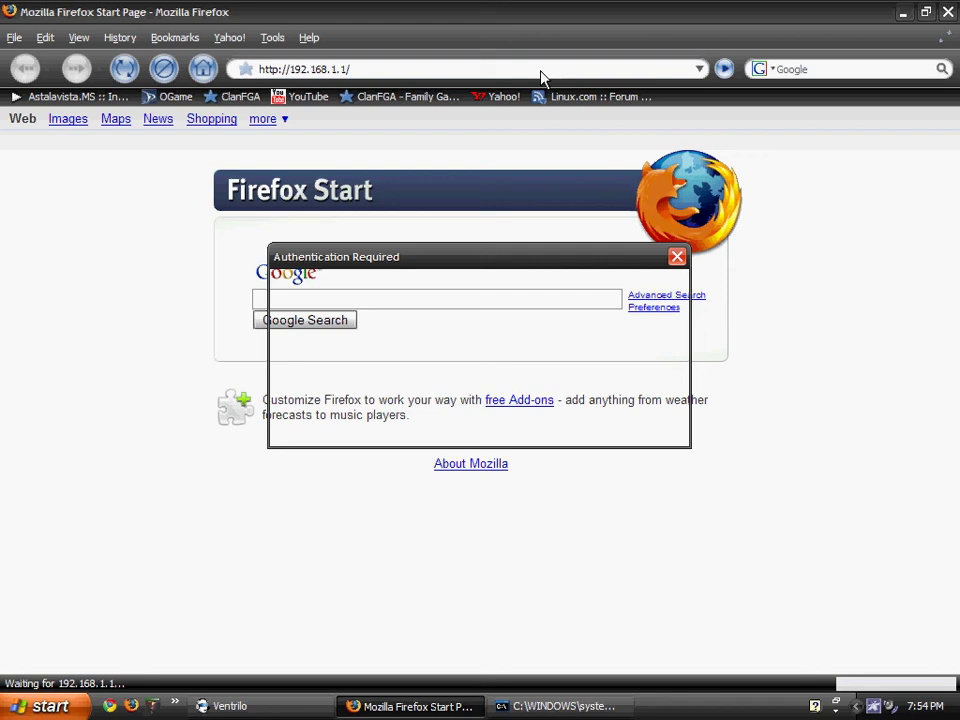
Sign in to the router with its user name and password.
left_click(384, 324)
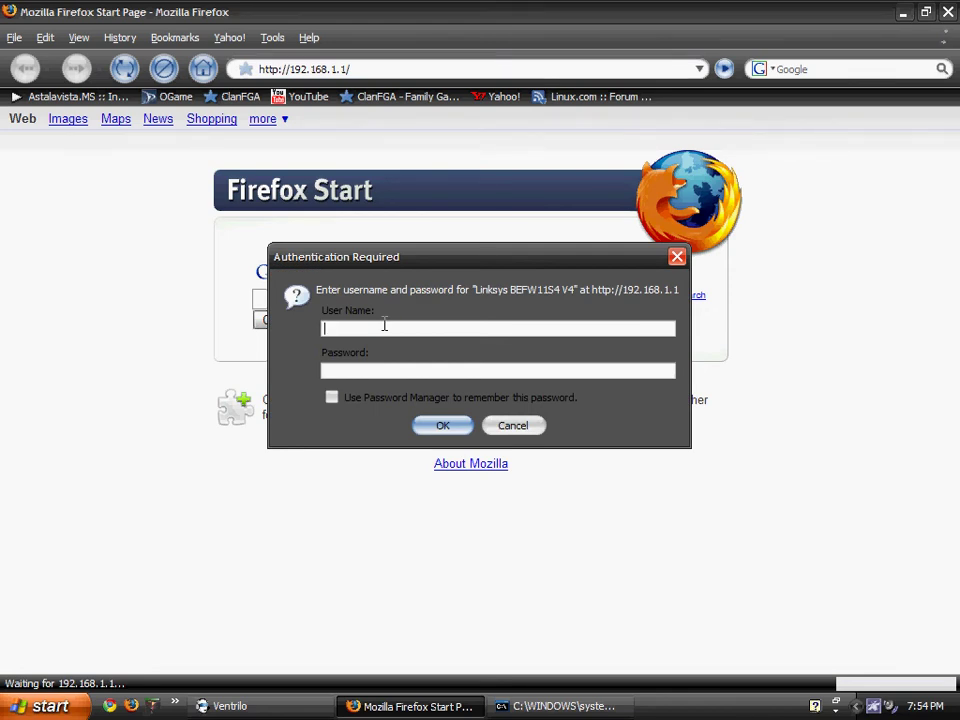
type("admin")
key("Tab")
type("admin")
key("Return")
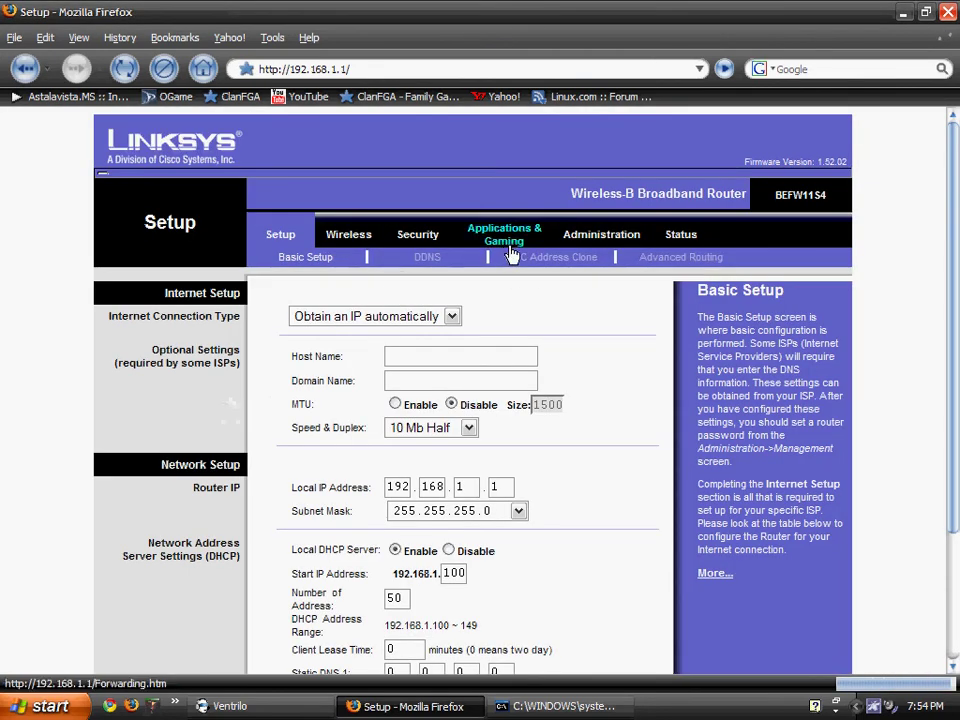
Under Applications & Gaming, fill row two with TeamSpe, port 8767, protocol UDP.
left_click(507, 240)
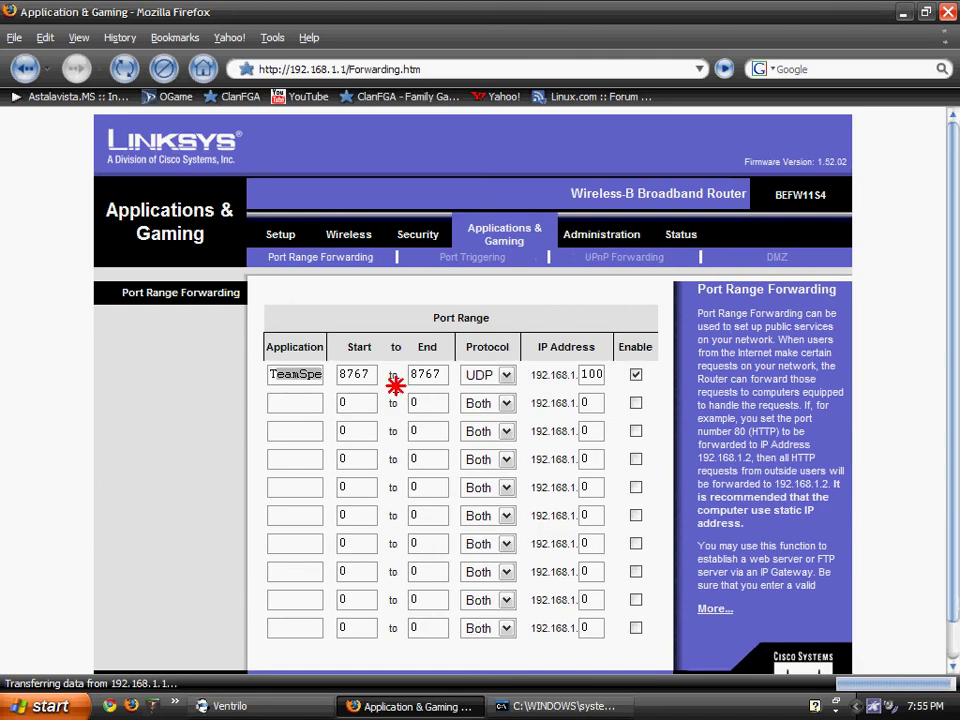
left_click(300, 401)
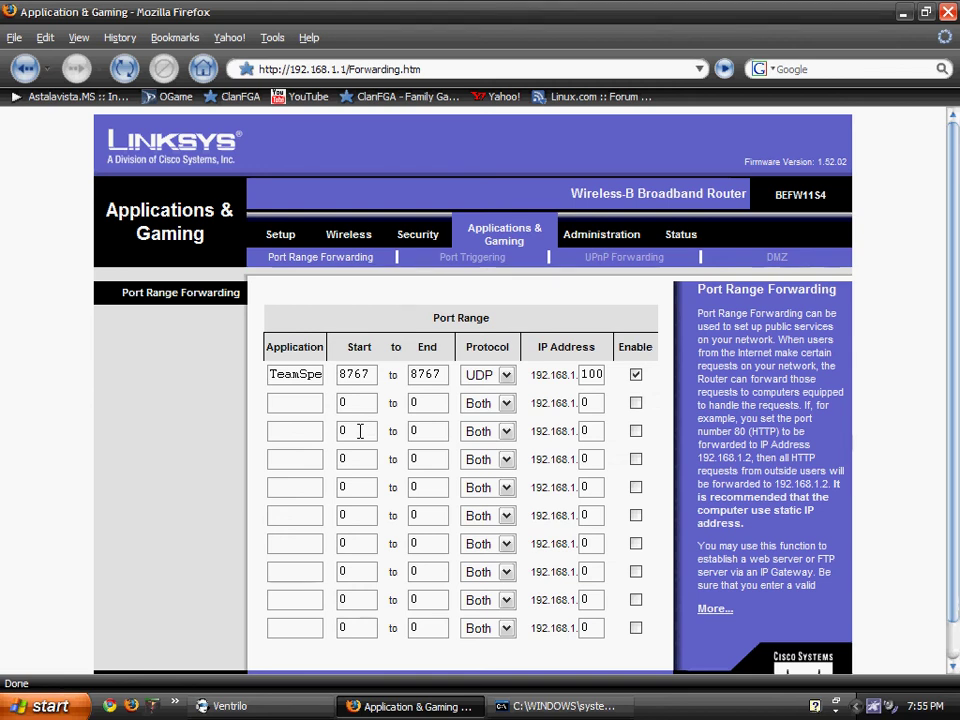
type("TeamSpe")
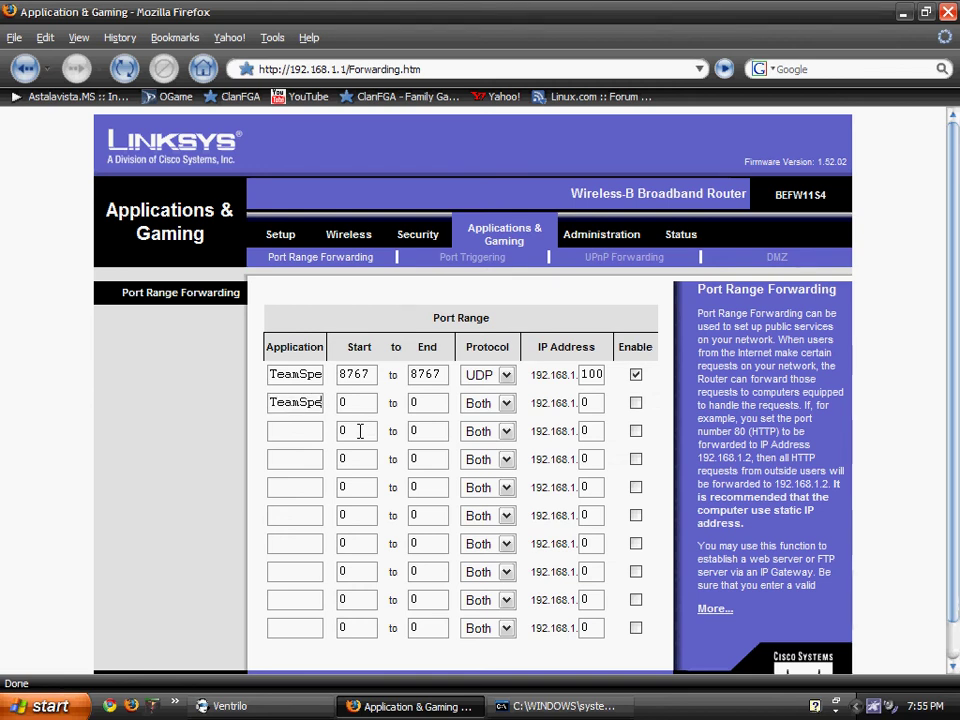
key("Tab")
type("8767")
key("Tab")
type("8767")
key("Tab")
left_click(506, 402)
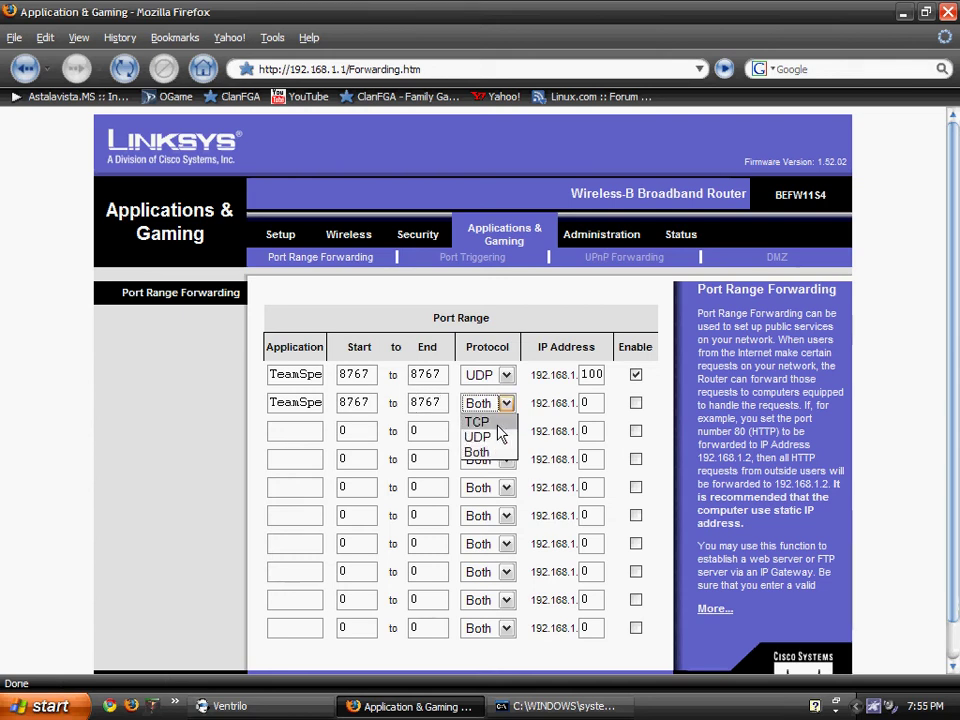
left_click(499, 435)
key("alt+Tab")
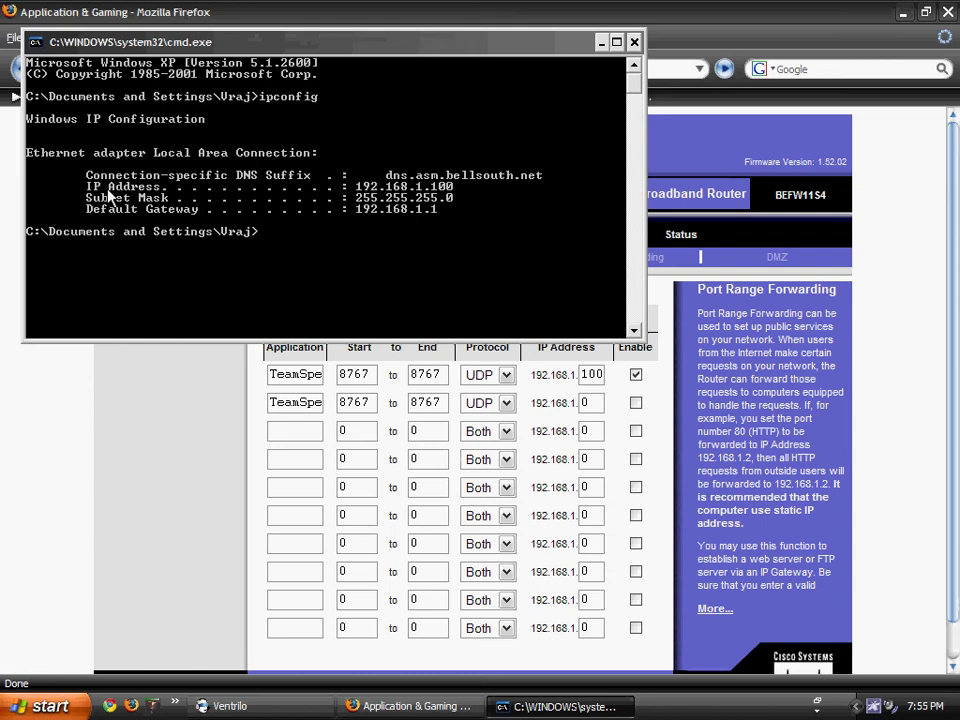
Check this computer's IP addresses in the tray utility's list.
right_click(877, 707)
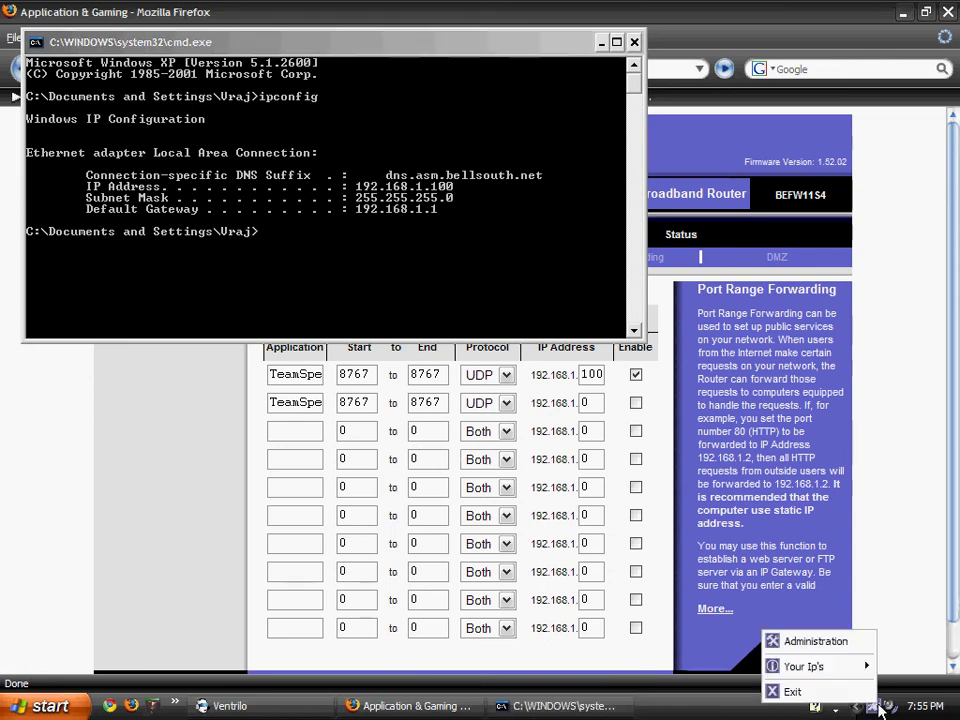
mouse_move(866, 666)
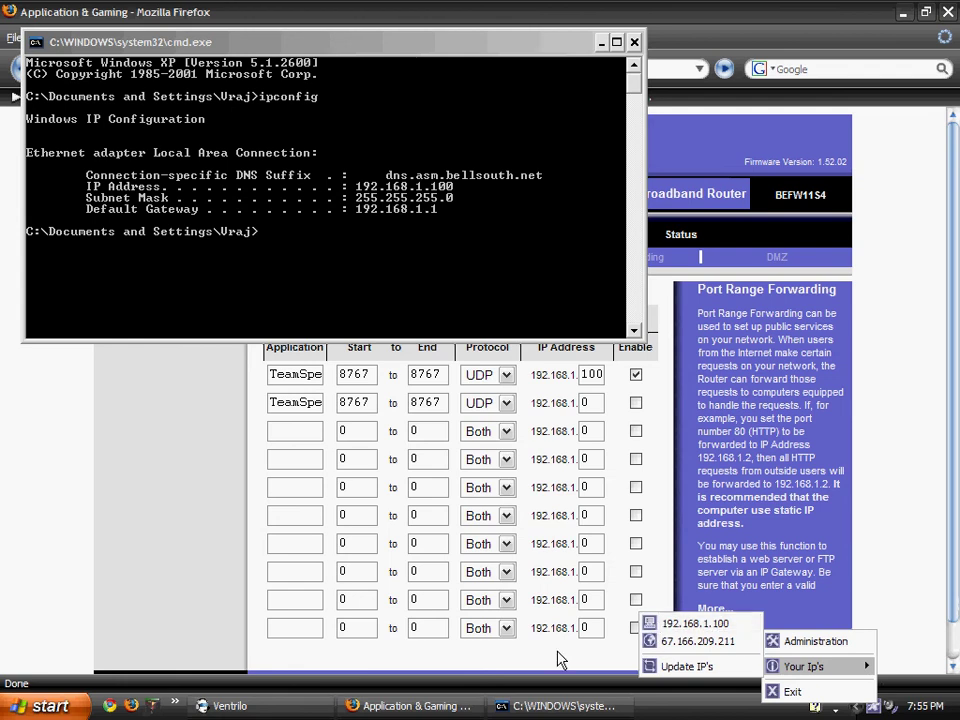
left_click(141, 450)
Point row two at 192.168.1.100, enable it, and save the forwarding settings.
double_click(588, 401)
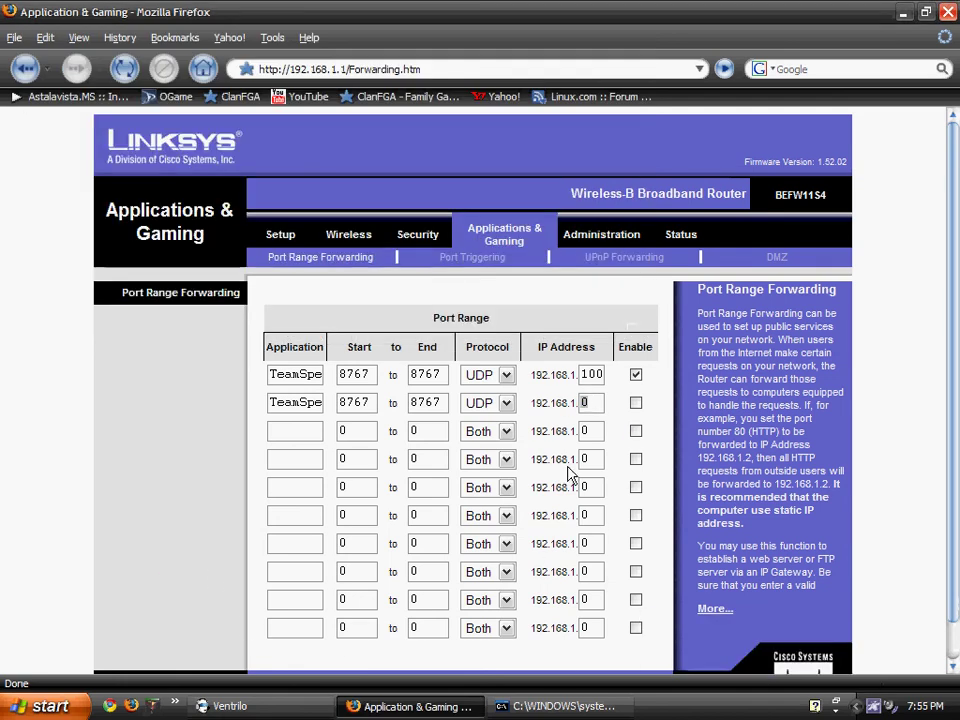
type("100")
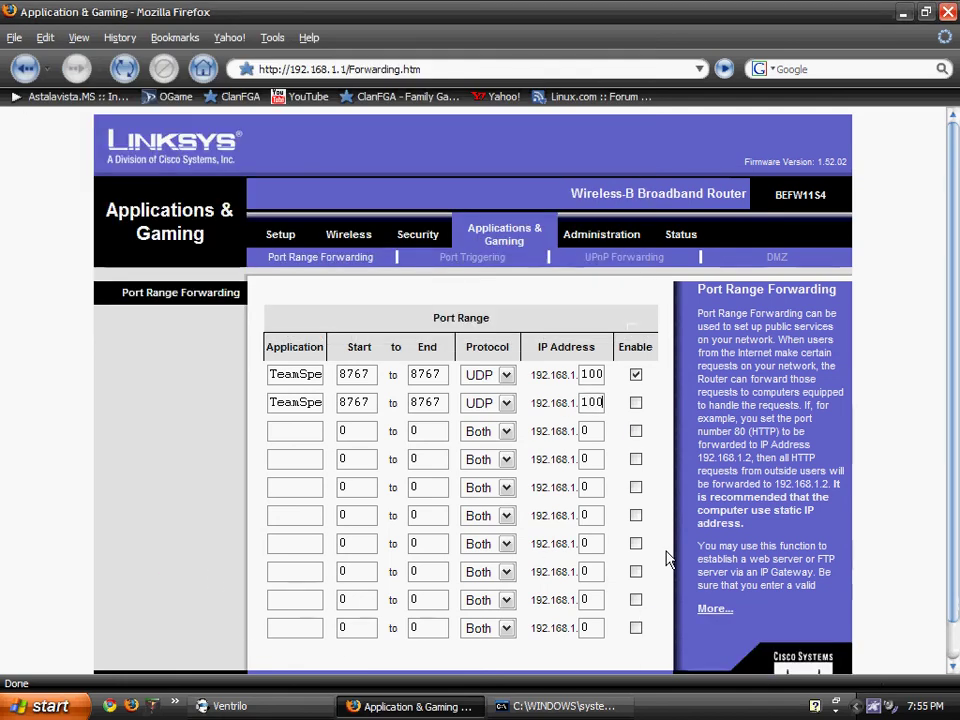
left_click(636, 402)
scroll(600, 460, "down", 2)
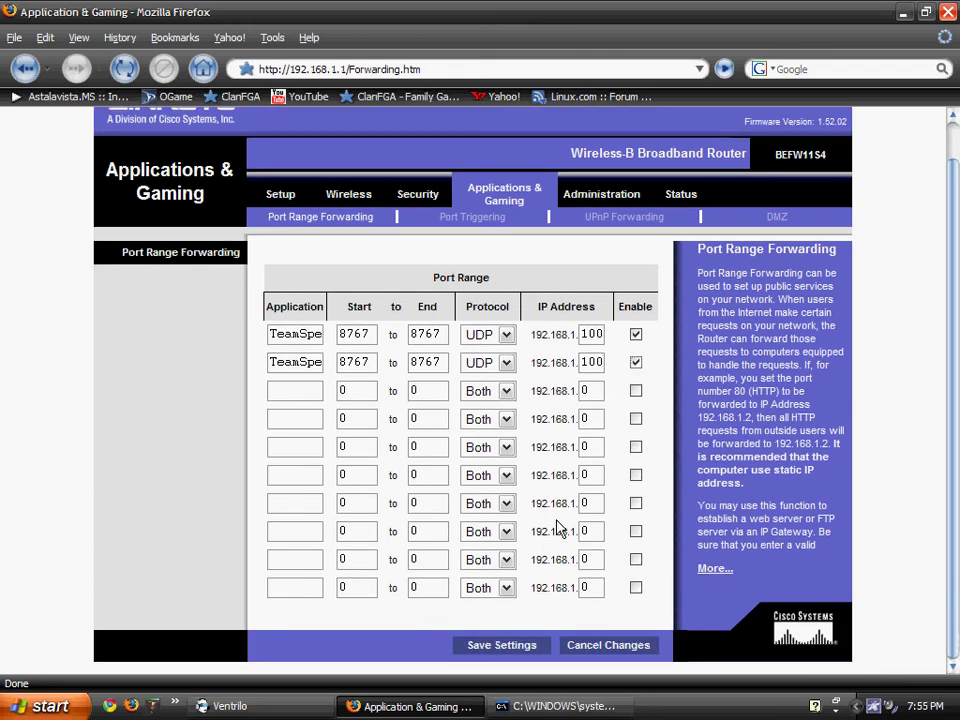
left_click(512, 652)
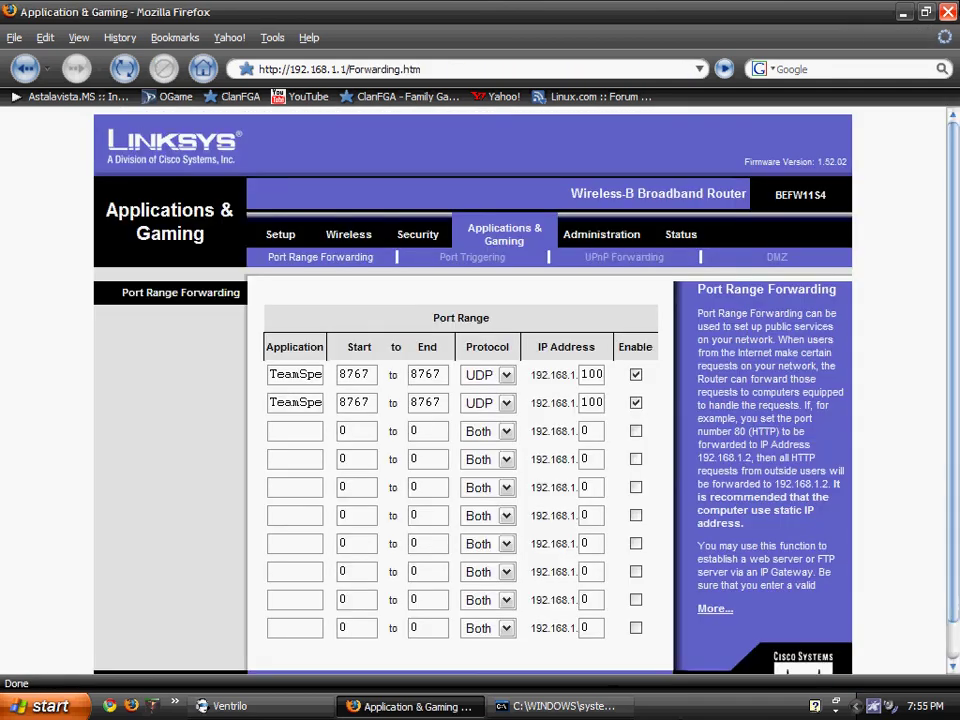
Close Firefox and show the Windows Firewall Exceptions list from Control Panel.
left_click(946, 12)
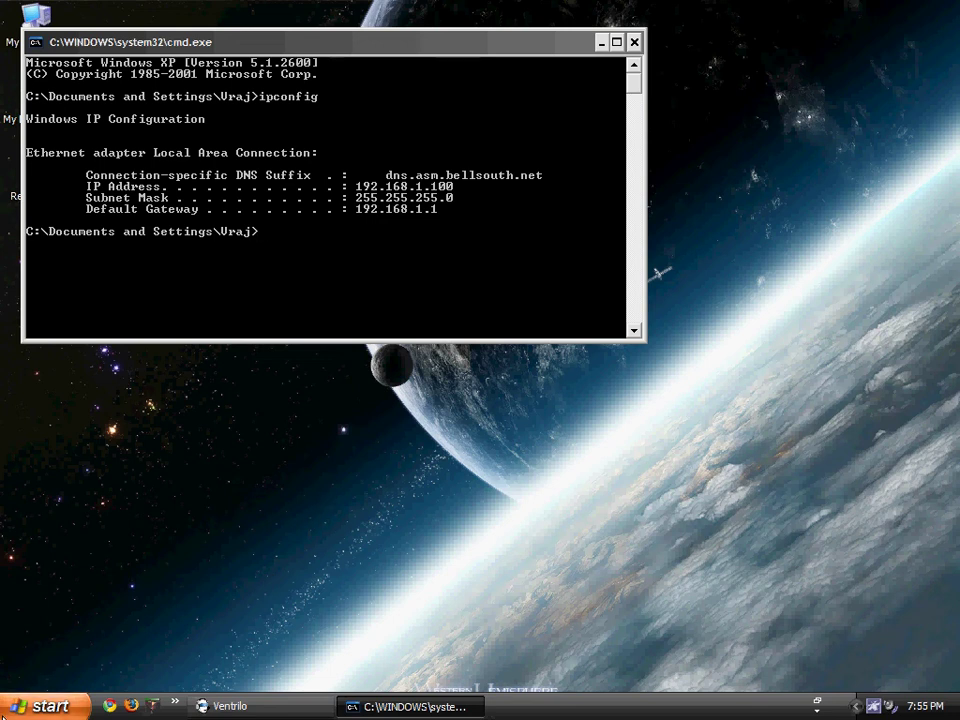
left_click(28, 712)
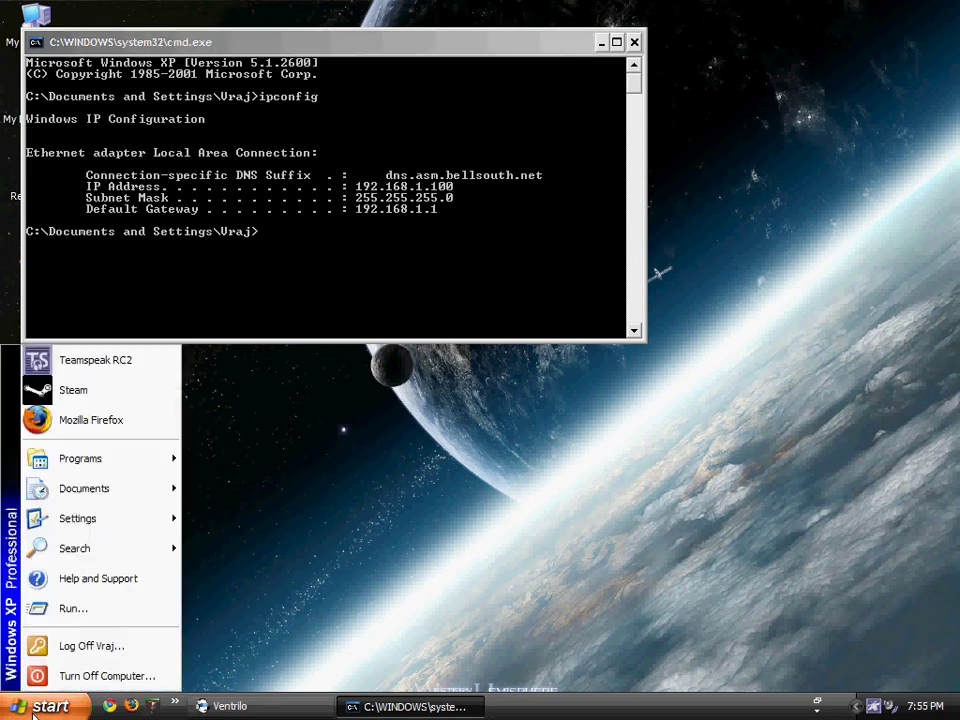
mouse_move(121, 522)
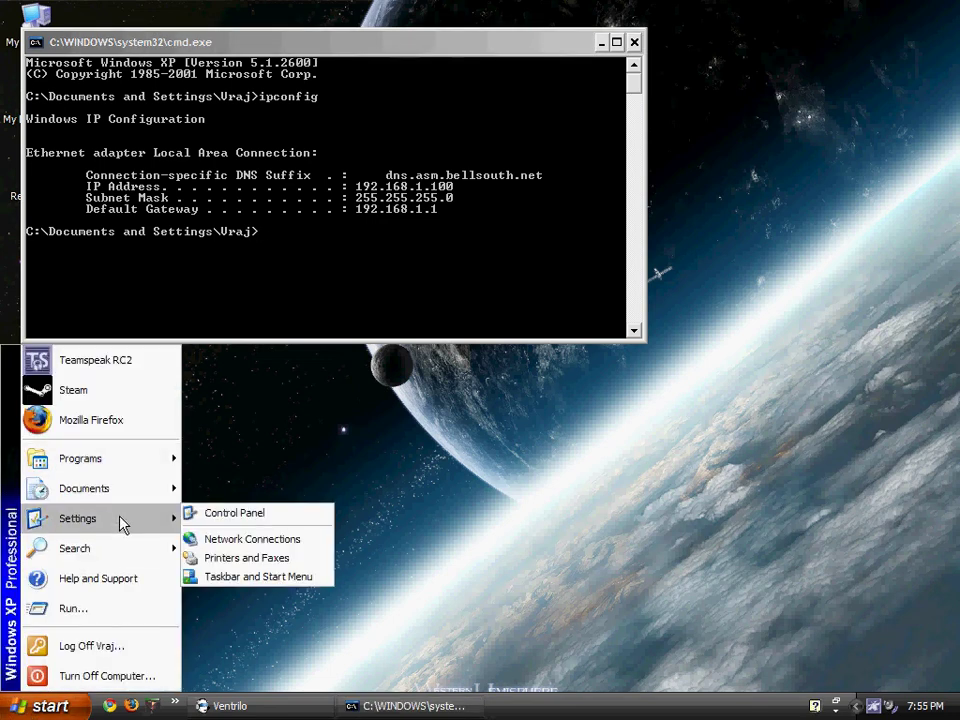
left_click(196, 514)
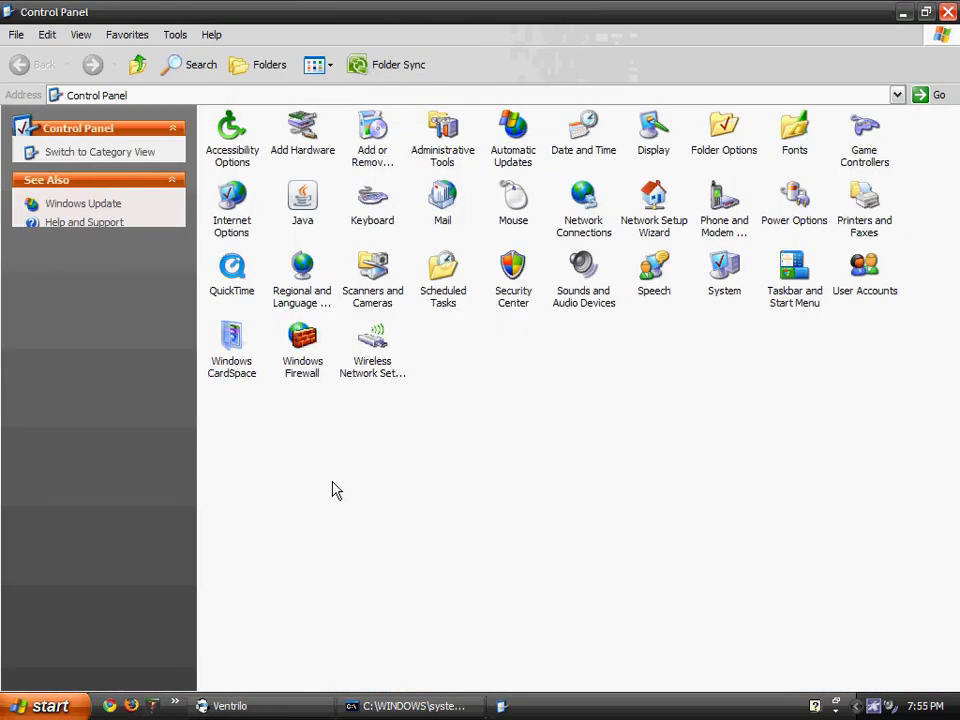
double_click(308, 350)
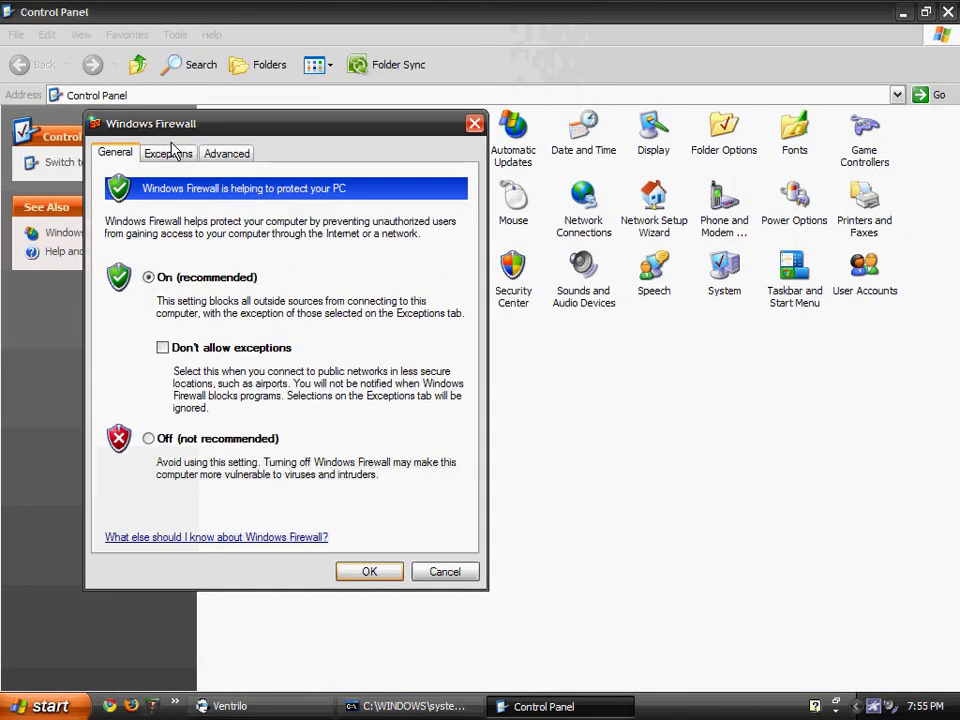
left_click(167, 153)
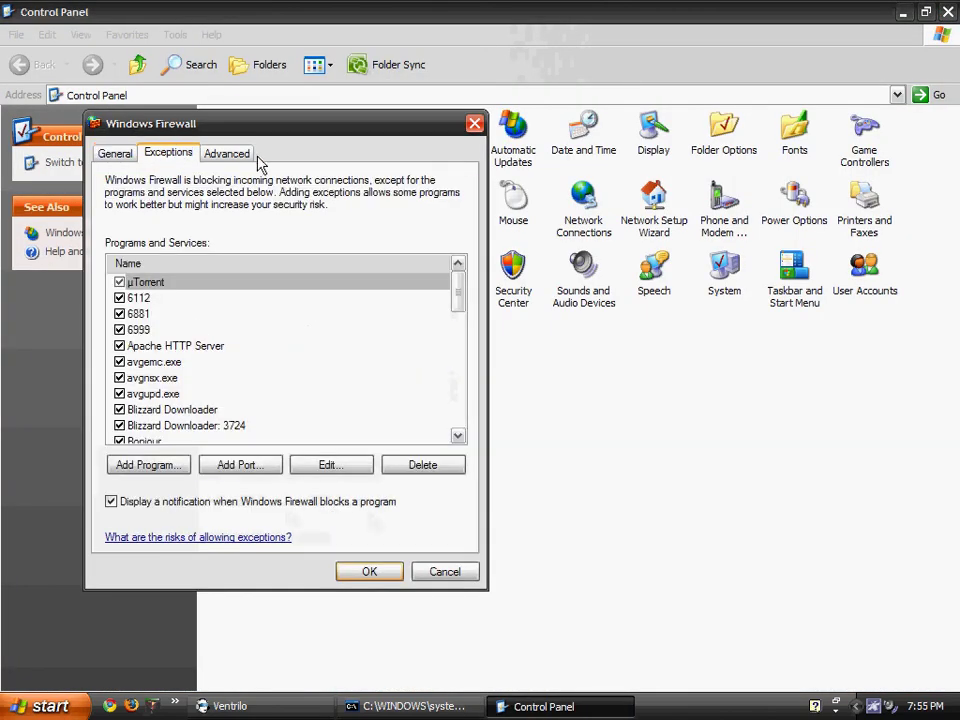
Try adding port exception TeamSpeakPort on UDP 8767, then dismiss the duplicate-port error.
left_click(262, 466)
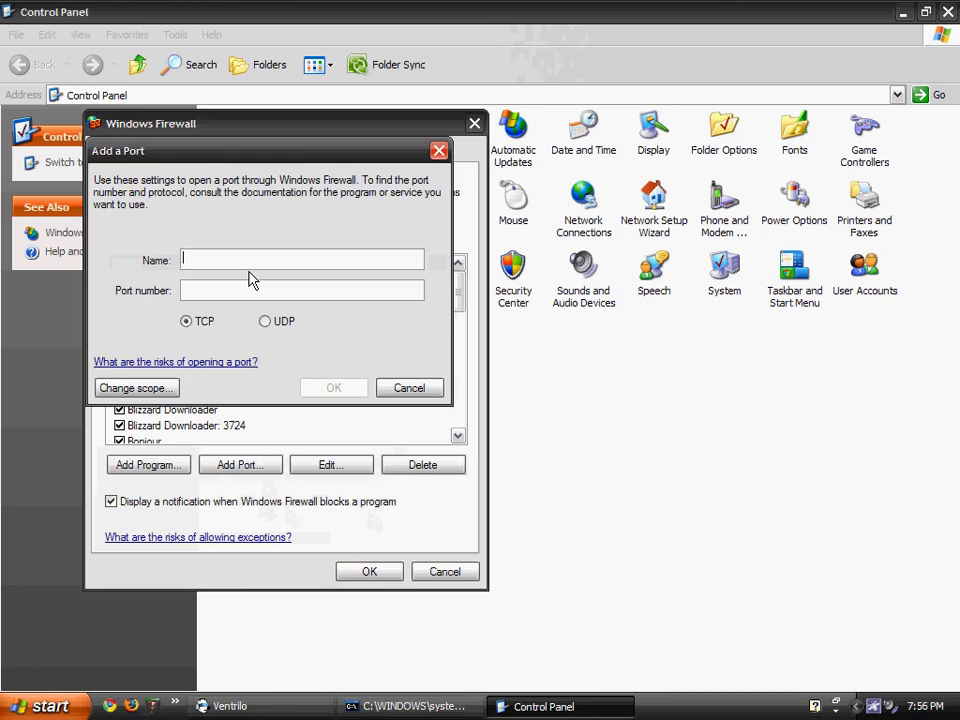
type("TeamSpeakPort")
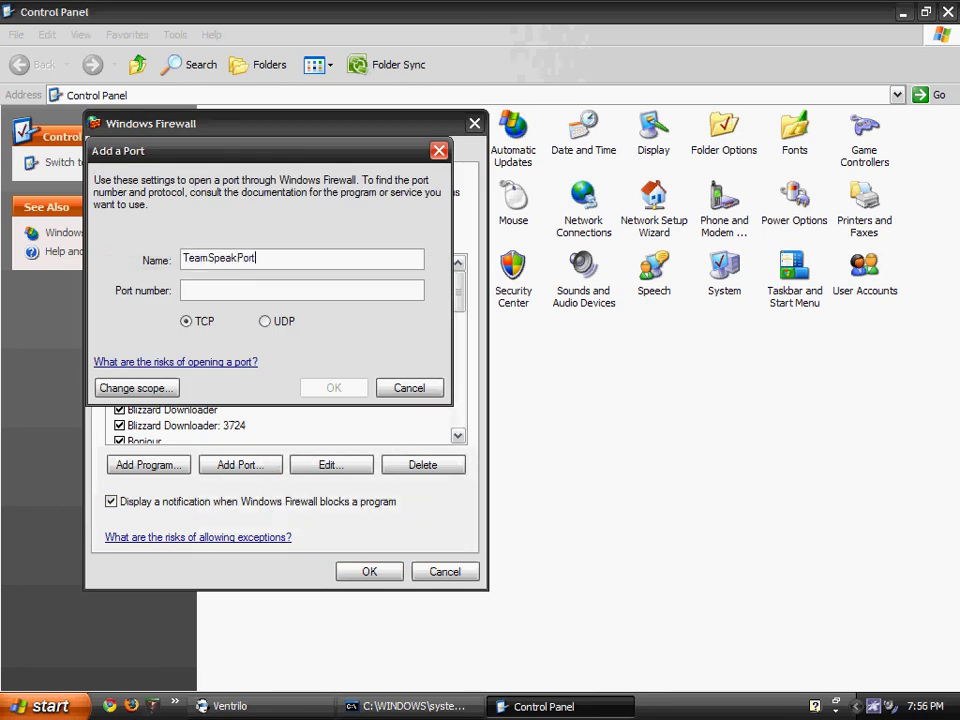
left_click(300, 290)
type("87")
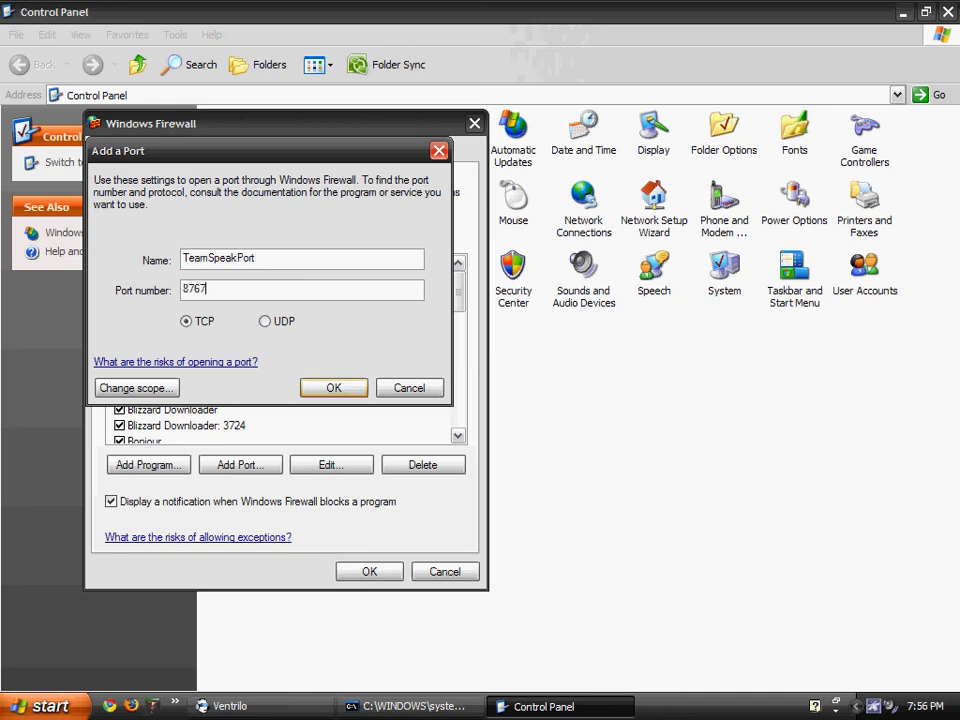
type("67")
left_click(268, 321)
left_click(363, 394)
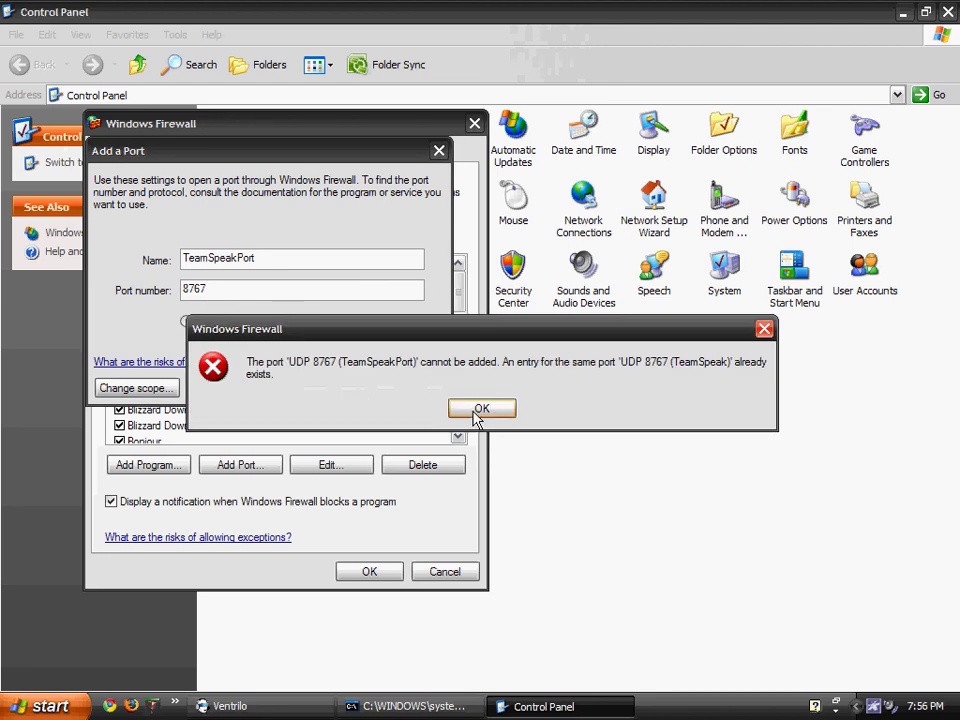
left_click(480, 412)
left_click(392, 390)
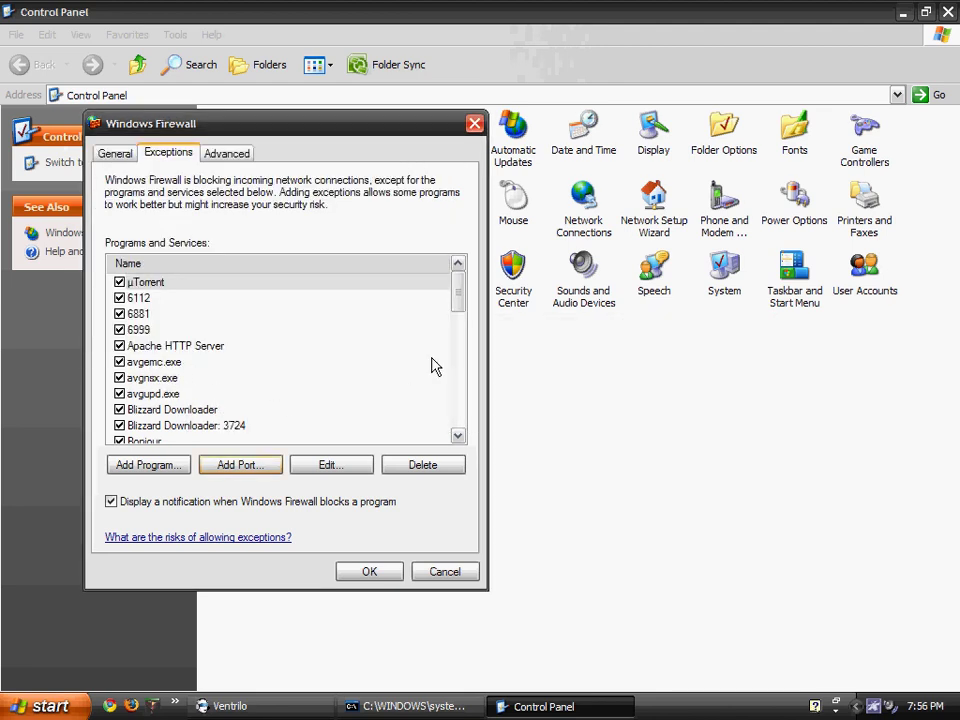
Add a TeamSpeak port exception for port 8767 with UDP selected.
scroll(458, 313, "down", 10)
left_click(274, 463)
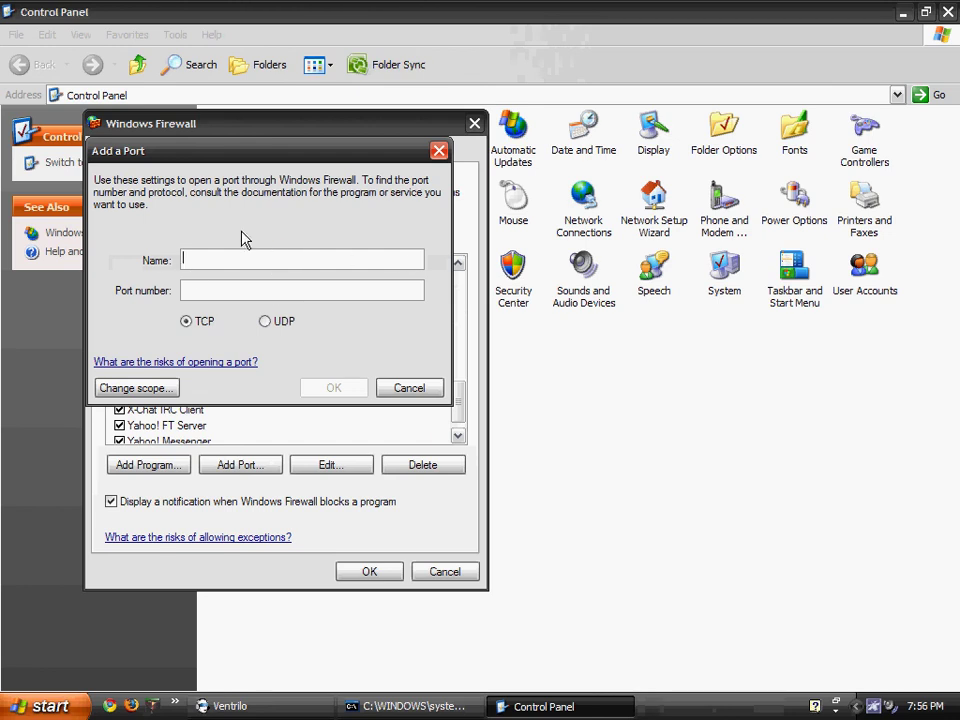
left_click(405, 390)
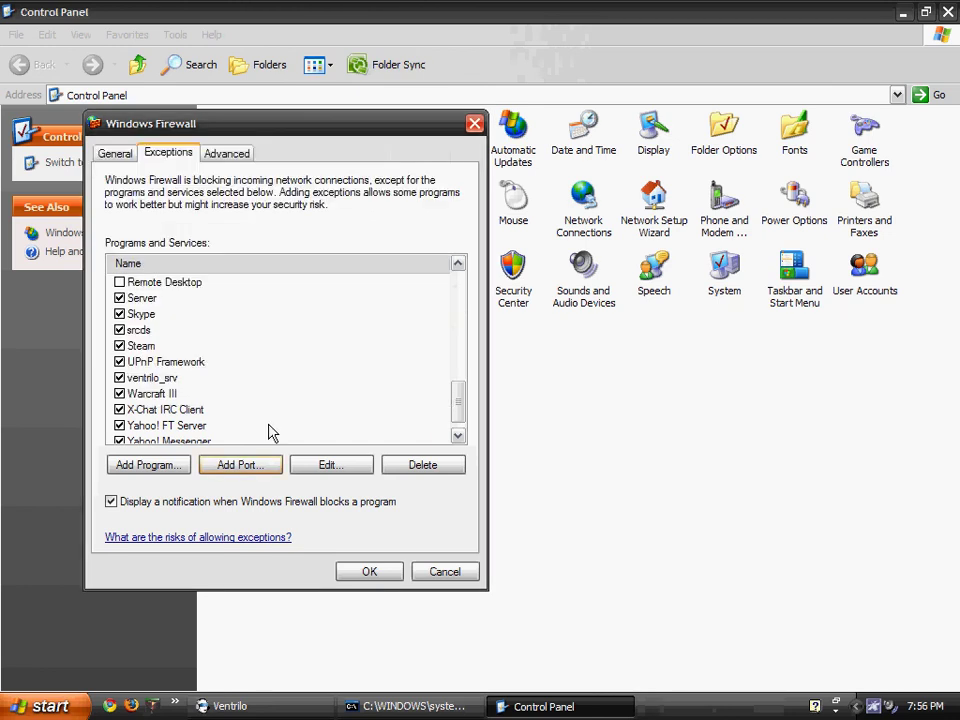
left_click(240, 464)
type("TeamSpea")
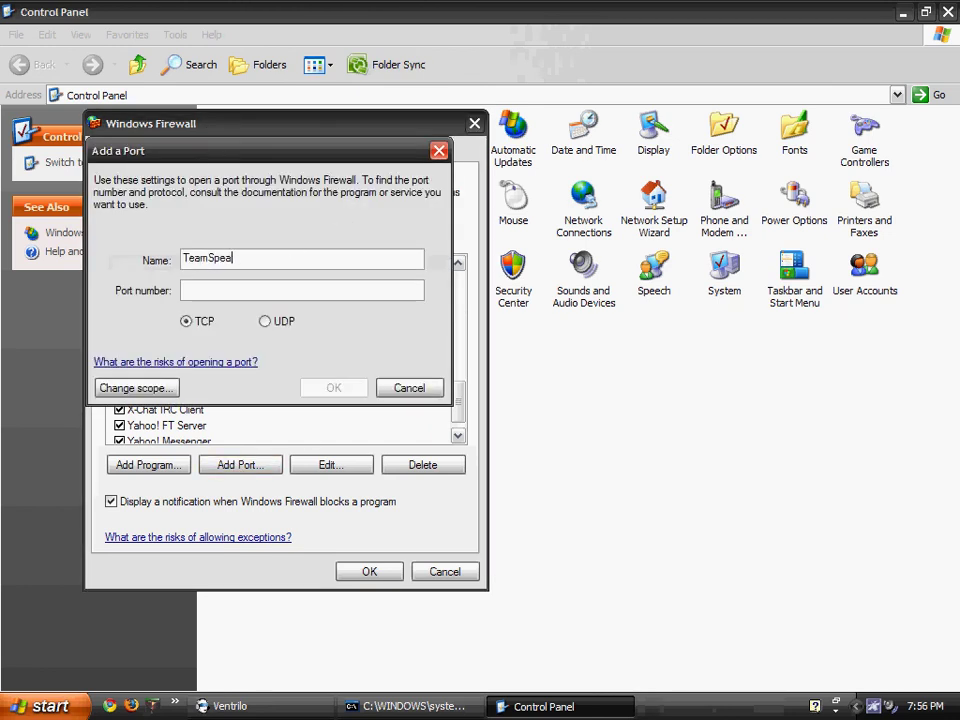
type("8767")
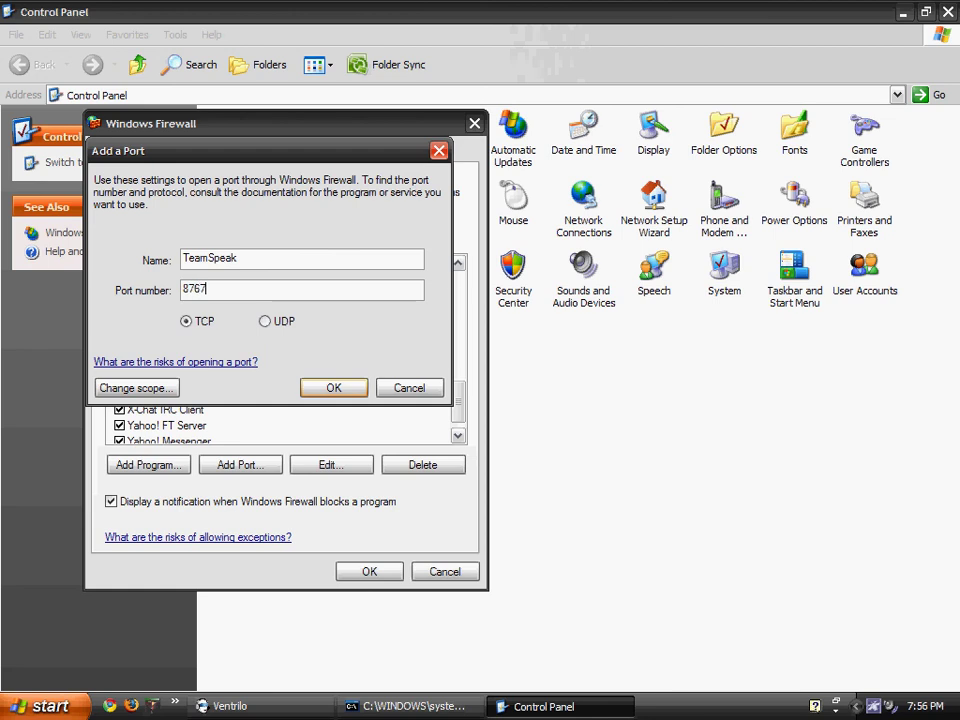
left_click(266, 321)
left_click(333, 388)
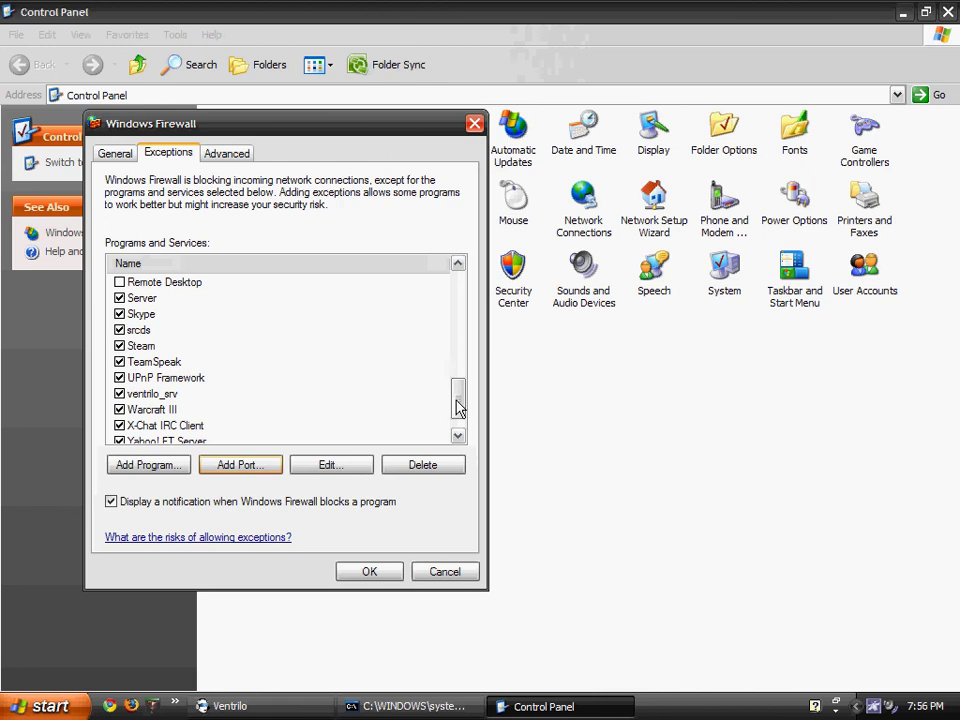
mouse_move(457, 407)
left_mouse_down()
mouse_move(446, 300)
mouse_move(457, 420)
left_mouse_up()
Close Windows Firewall and Control Panel, then minimize and restore the ipconfig Command Prompt.
left_click(368, 574)
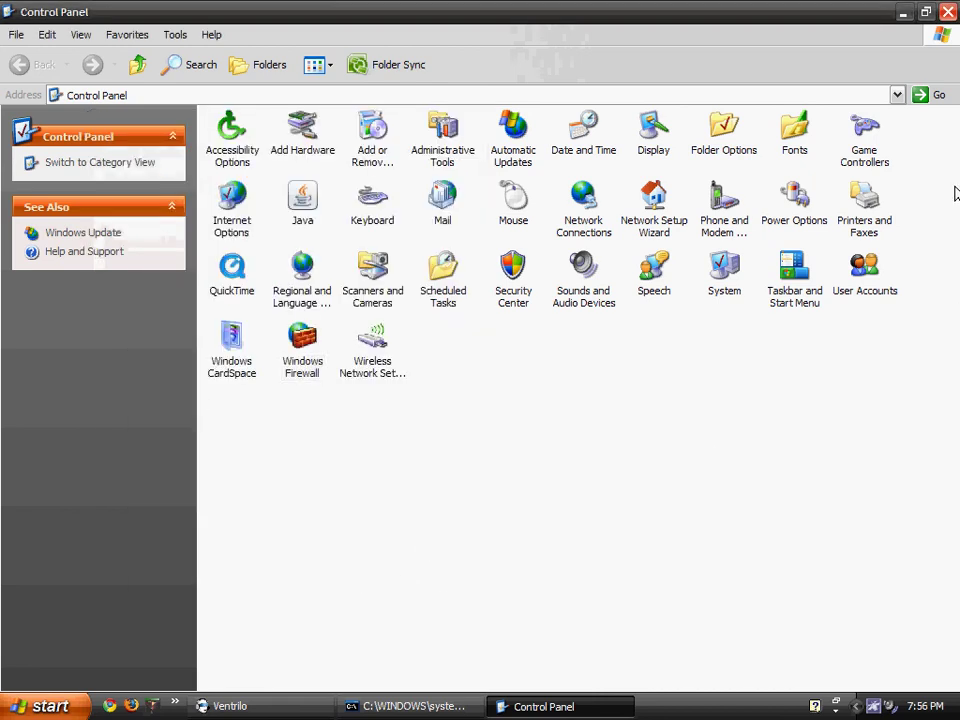
left_click(947, 12)
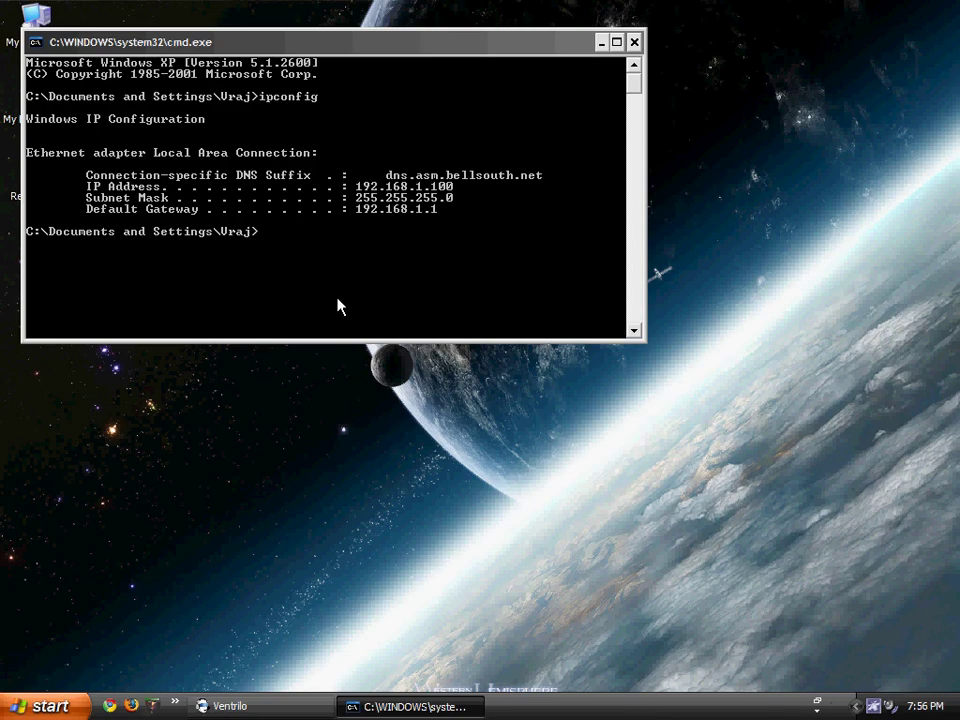
left_click(601, 42)
left_click_drag(366, 259, 572, 499)
left_click_drag(238, 249, 328, 373)
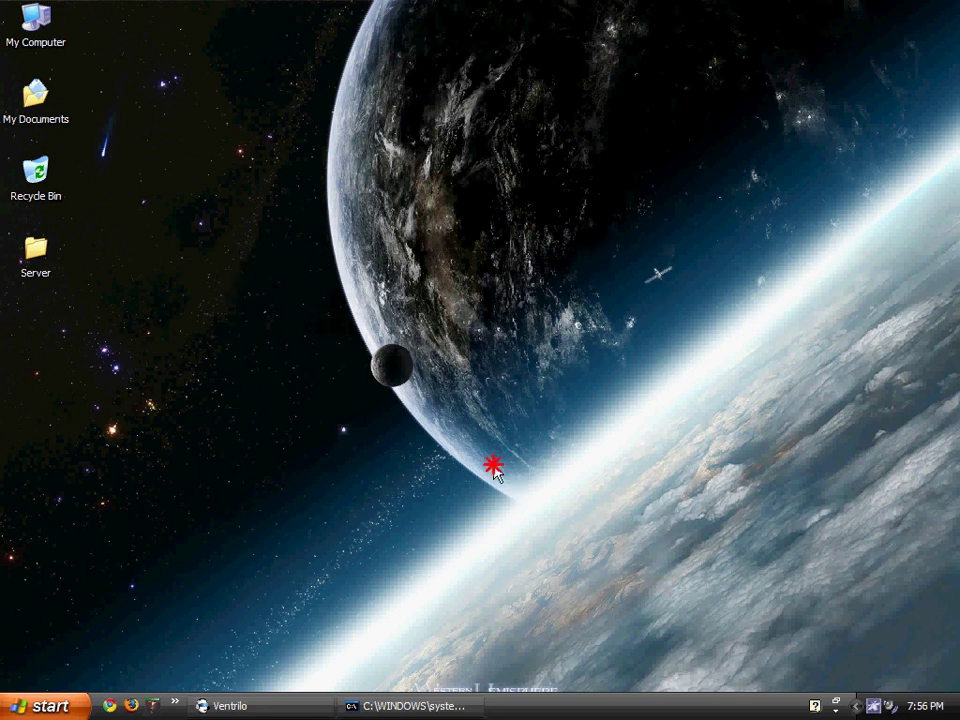
left_click_drag(186, 208, 589, 504)
left_click_drag(287, 433, 343, 481)
left_click(360, 705)
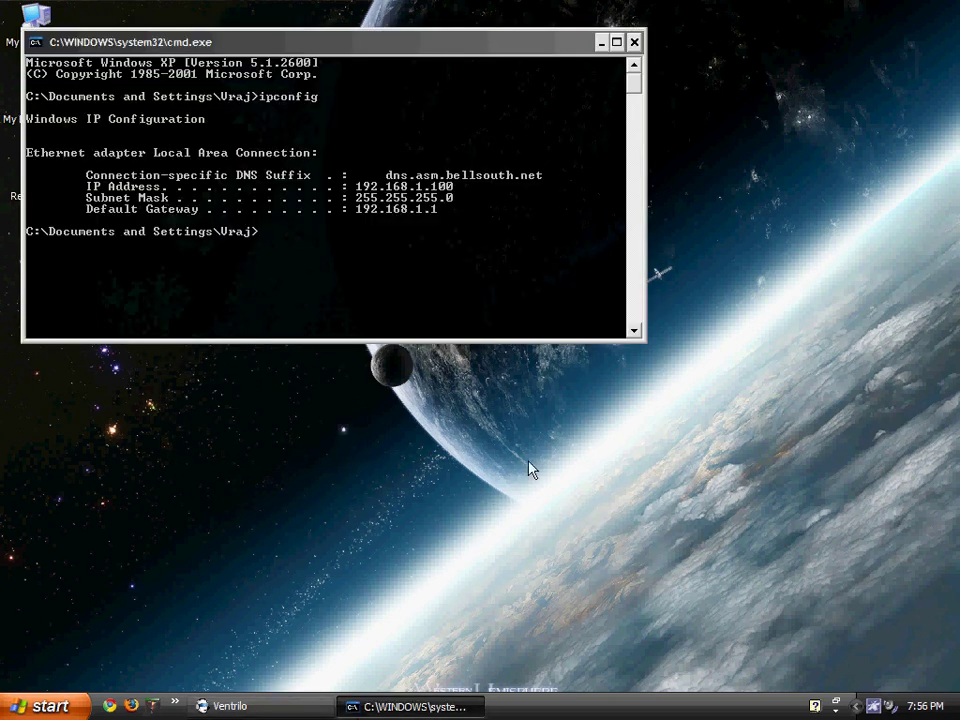